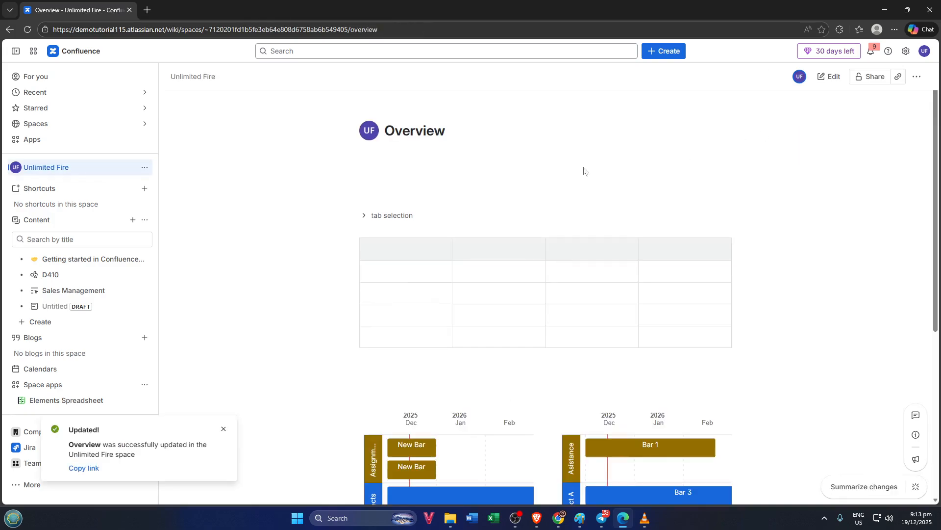
Step: Review the Unlimited Fire space's Overview page and open it for editing
scroll(664, 196, down, 5)
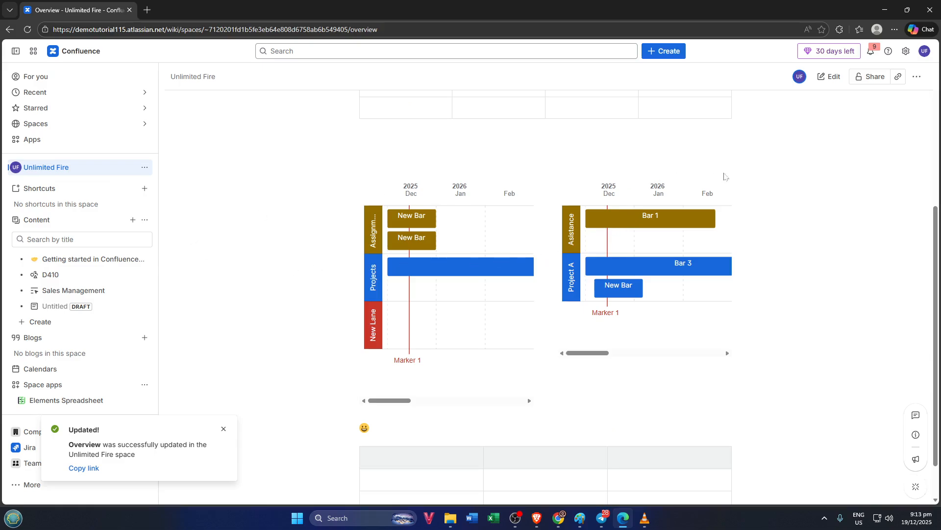
scroll(736, 178, down, 1)
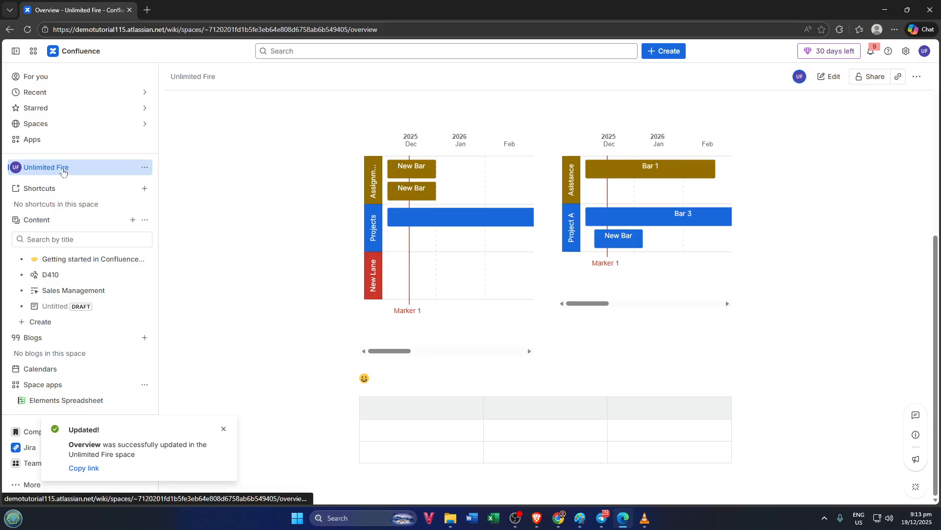
click(48, 173)
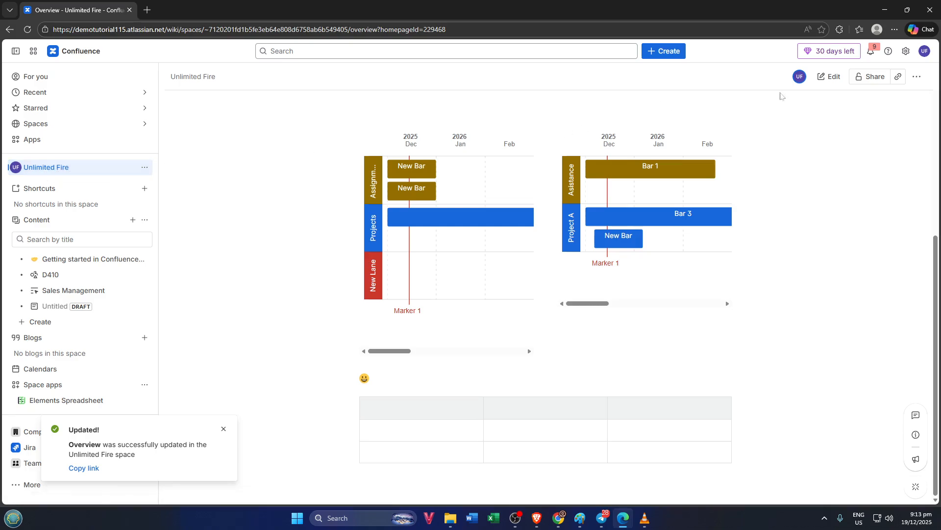
click(832, 77)
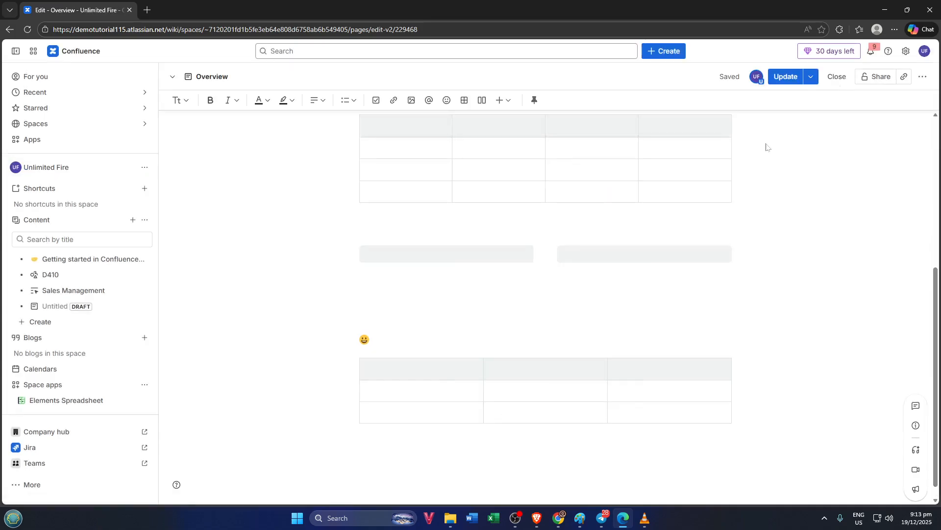
scroll(798, 273, down, 4)
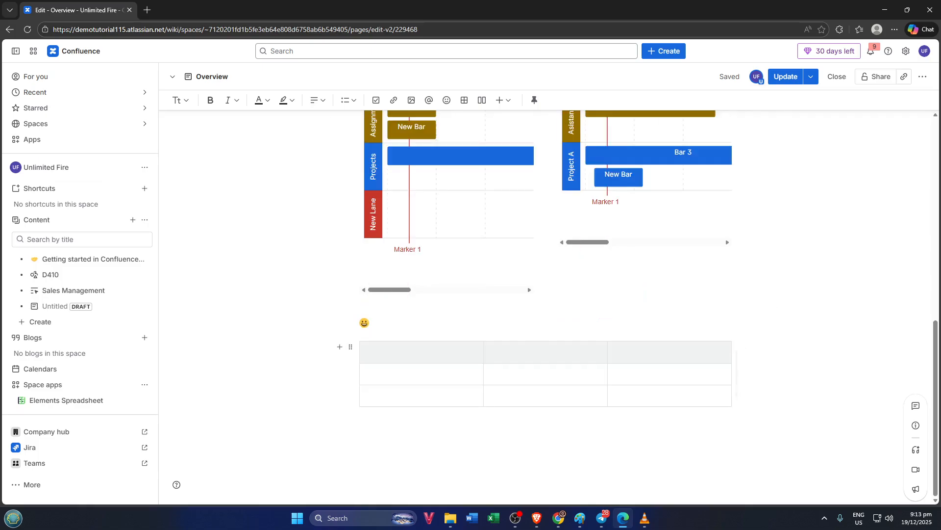
Step: Insert the 313 image below the last table, taking it from the Sample folder in File Explorer
click(360, 427)
click(449, 516)
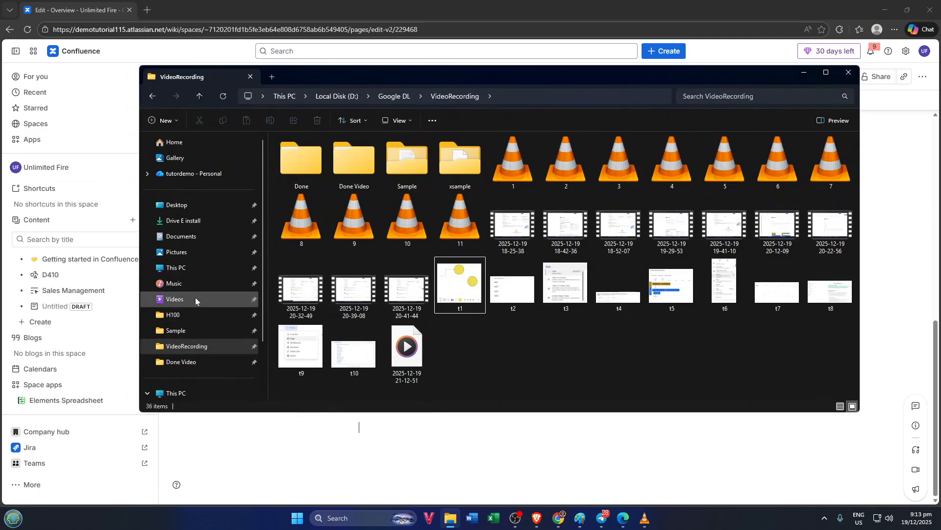
click(195, 297)
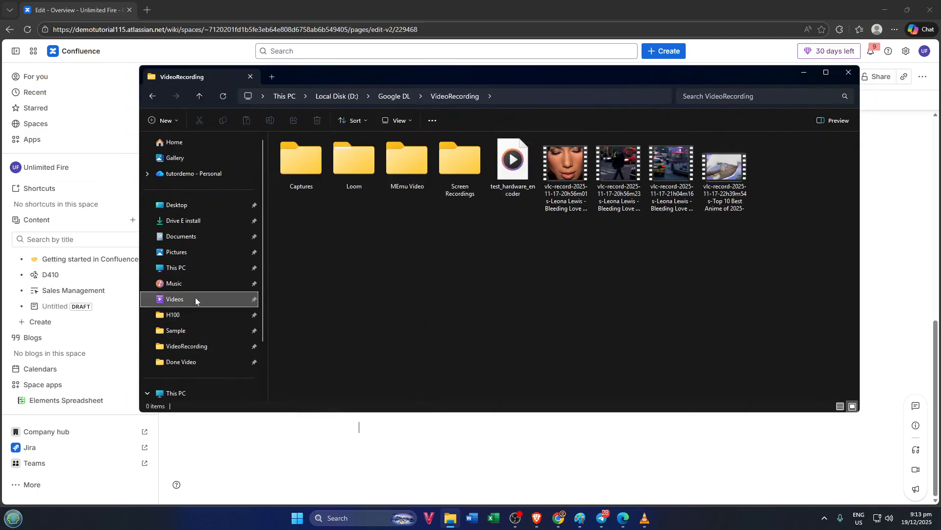
click(195, 178)
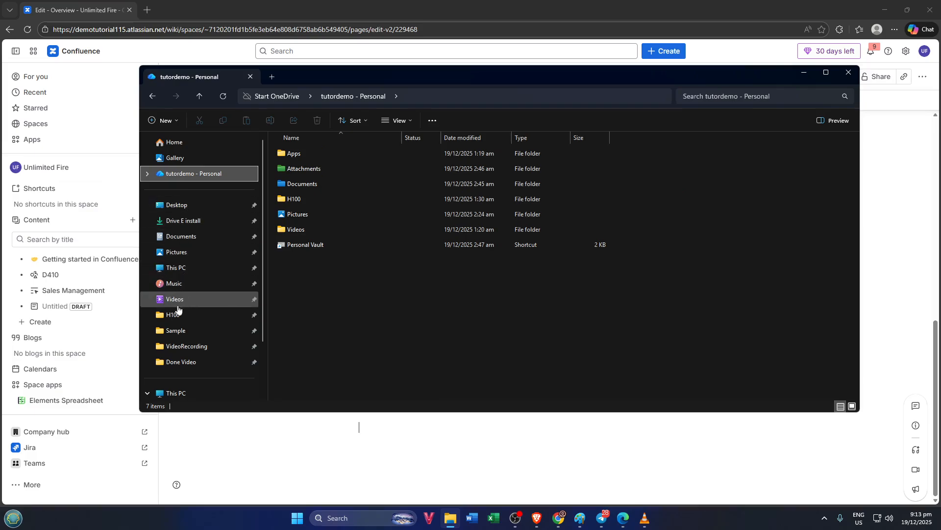
click(188, 331)
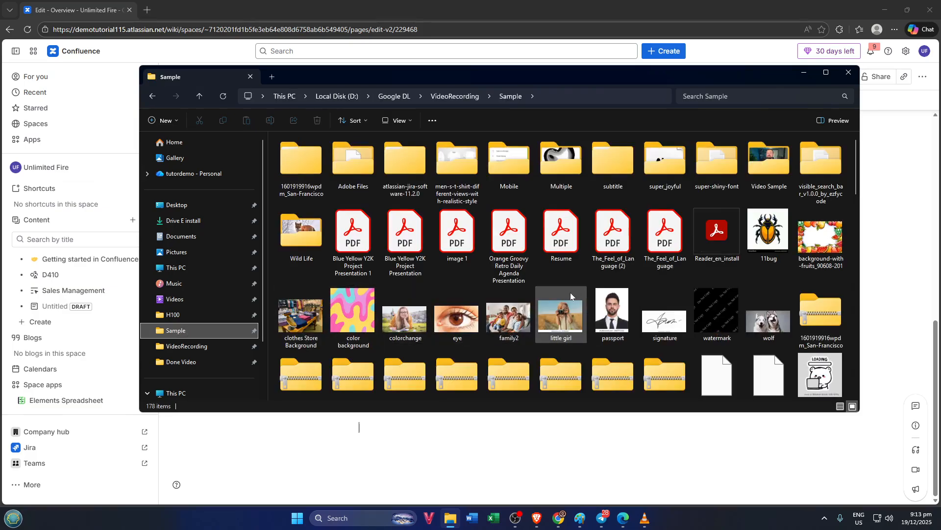
scroll(569, 292, down, 3)
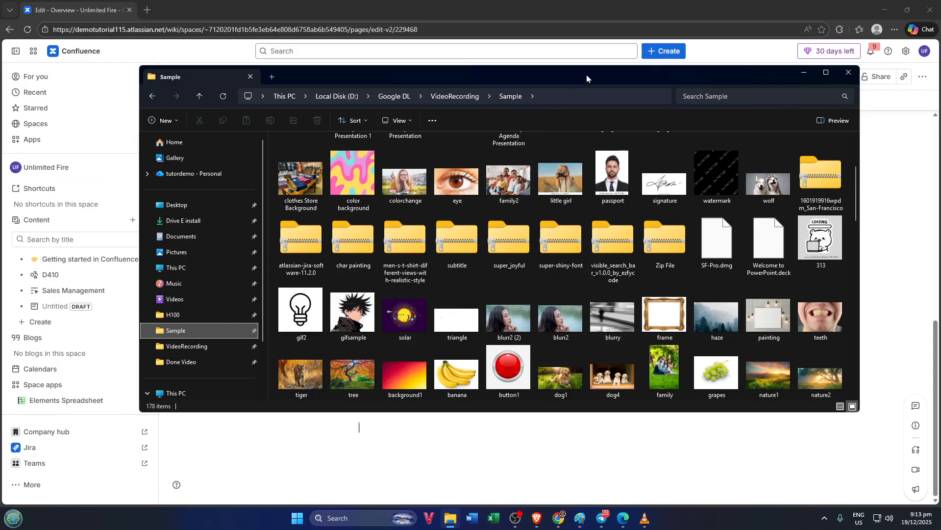
drag(586, 74, 254, 91)
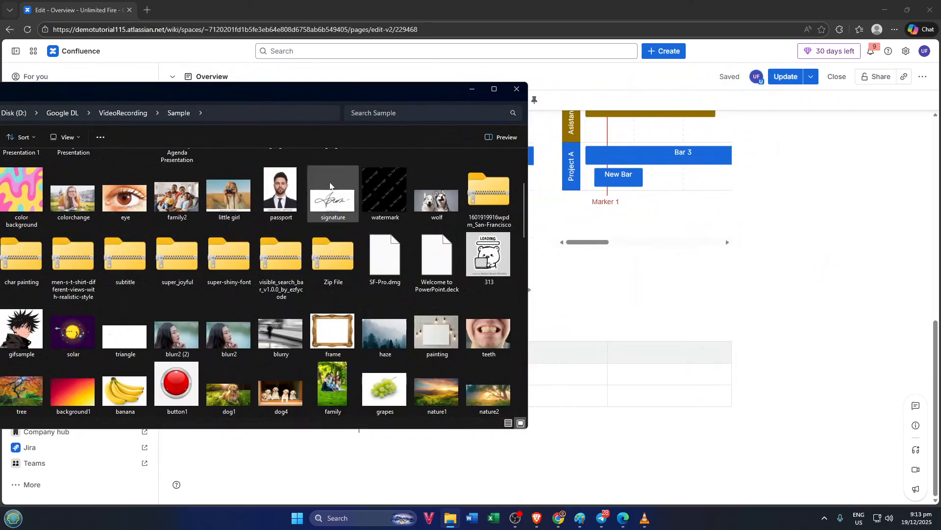
drag(490, 254, 689, 430)
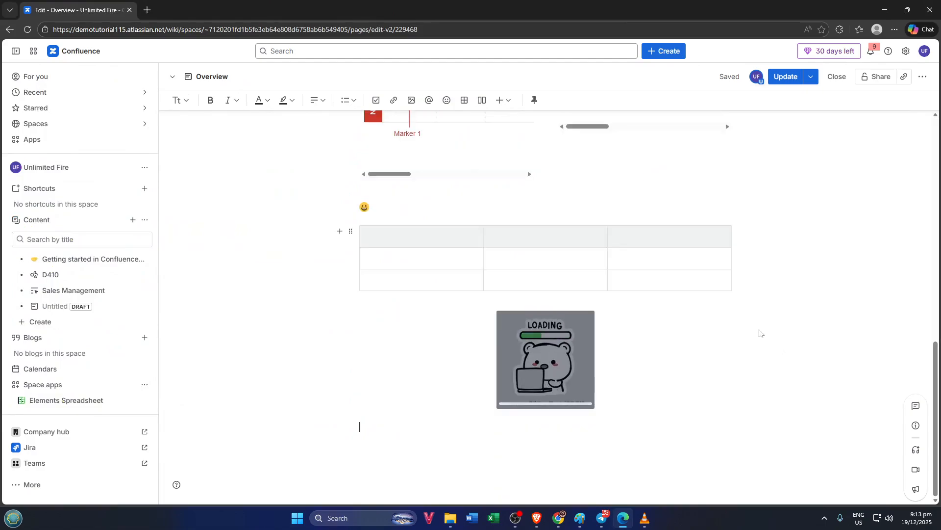
Step: Bring the reels1 video from the Sample folder in File Explorer into the page in place of the selected 313 image
key(alt+Tab)
scroll(342, 352, down, 10)
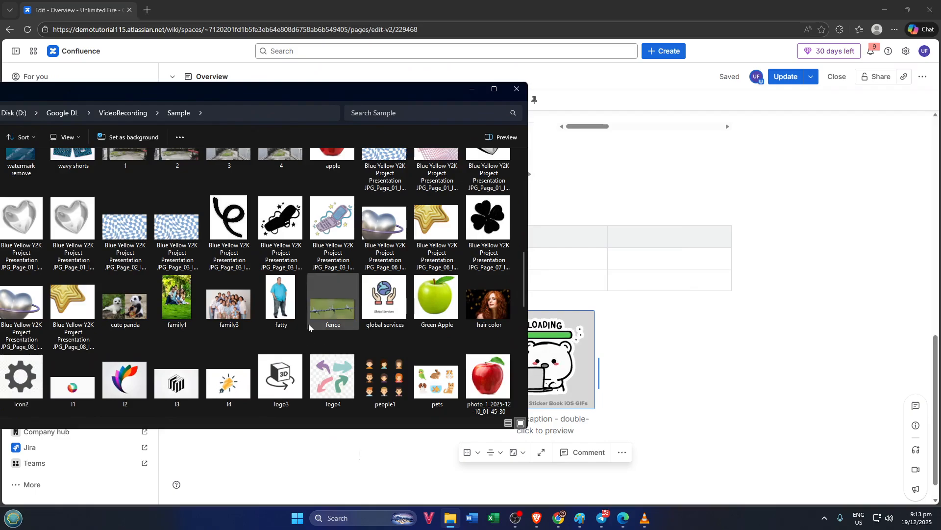
scroll(309, 328, up, 2)
scroll(309, 327, up, 4)
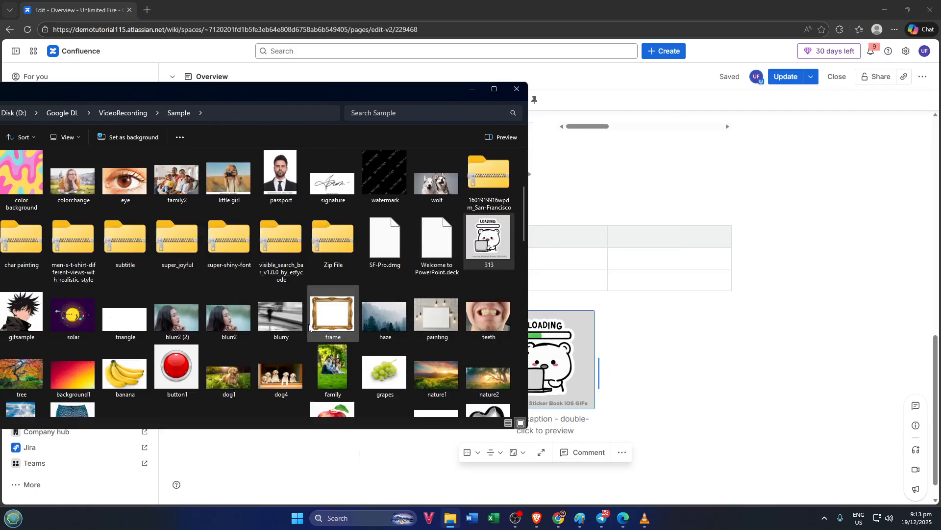
scroll(309, 327, down, 8)
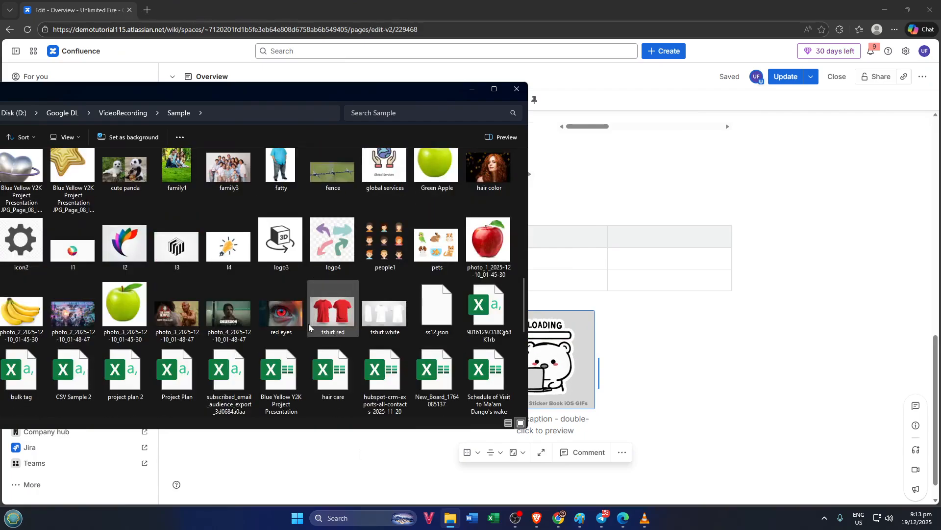
scroll(309, 327, down, 10)
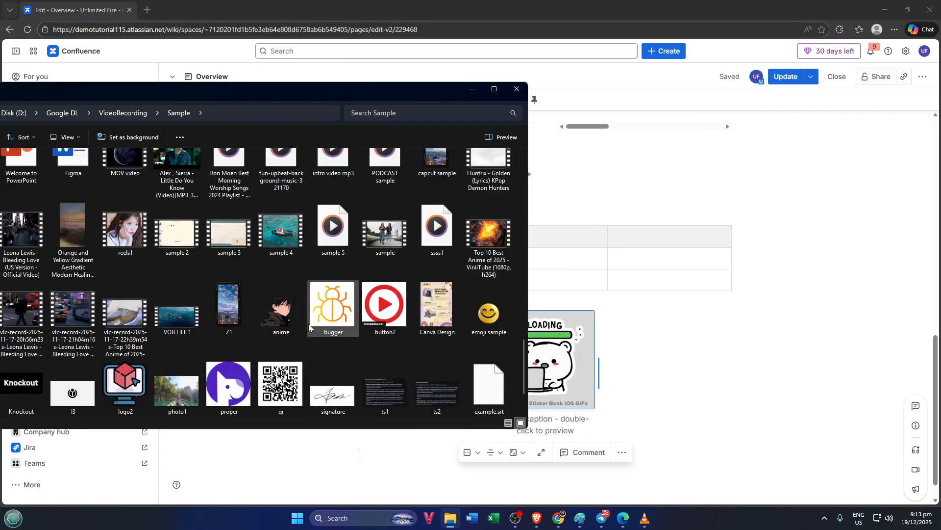
click(129, 233)
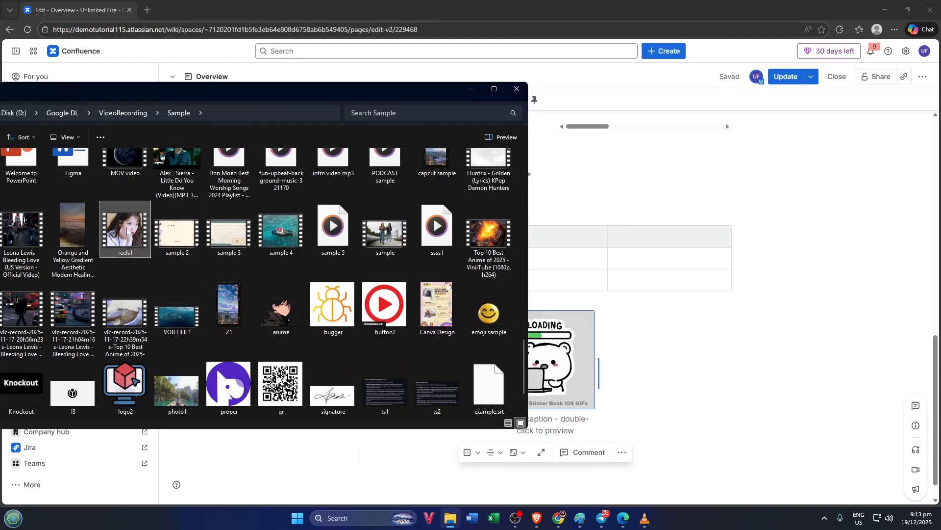
drag(515, 397, 677, 449)
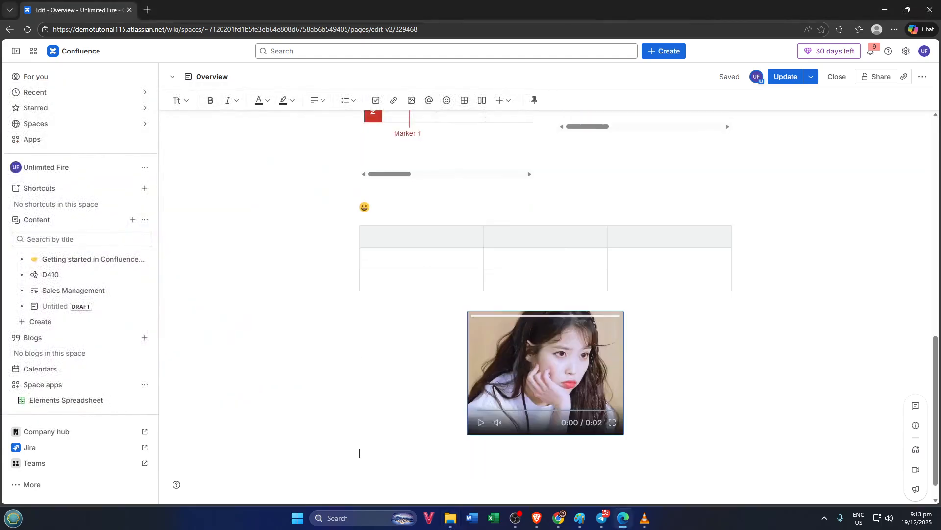
scroll(676, 450, down, 1)
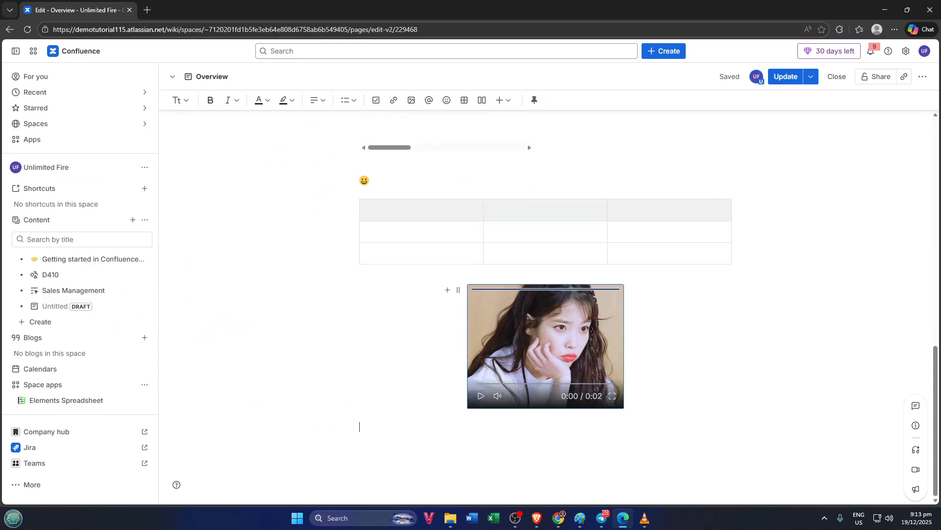
key(alt+Tab)
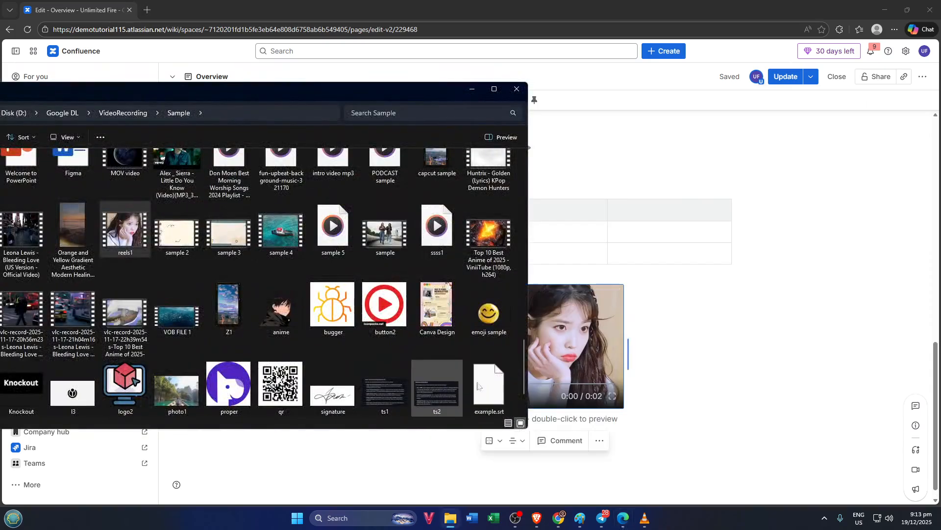
key(alt+Tab)
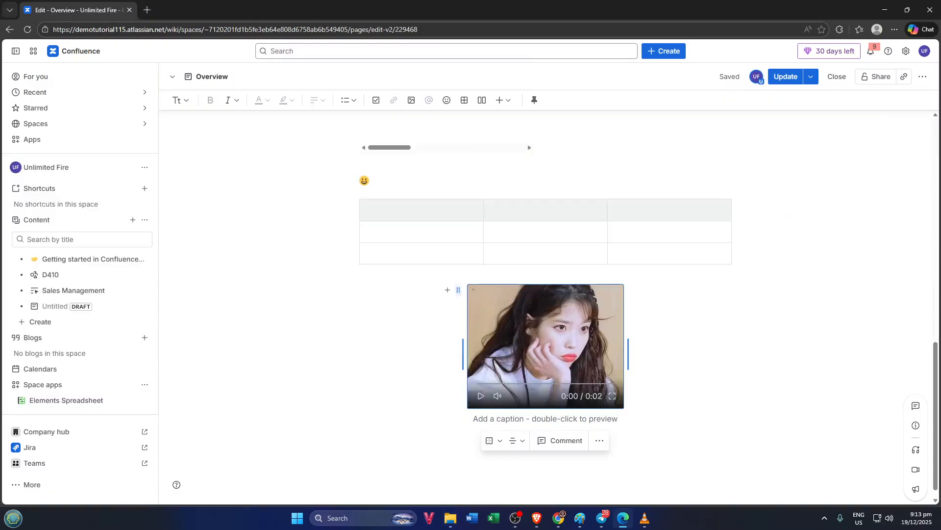
click(360, 427)
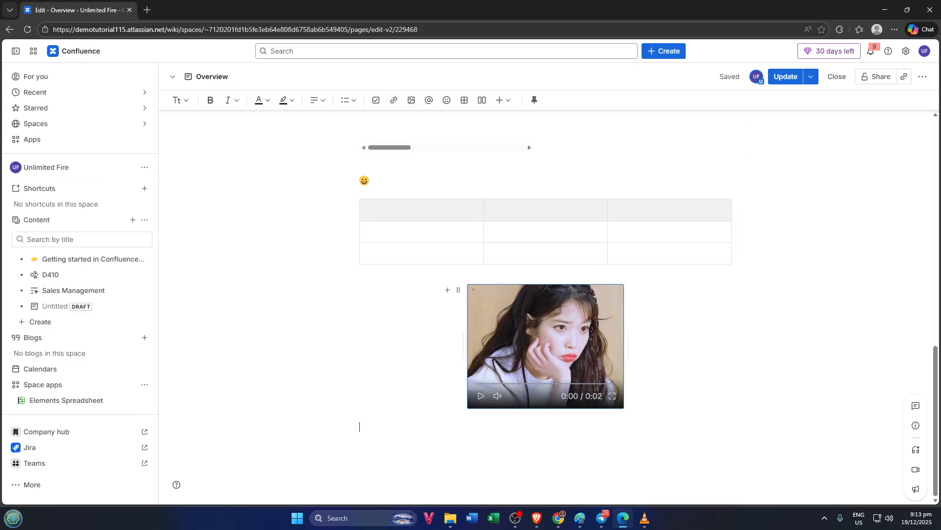
click(545, 338)
Step: Upload the 11bug image from the Sample folder onto the empty line below the video
click(360, 425)
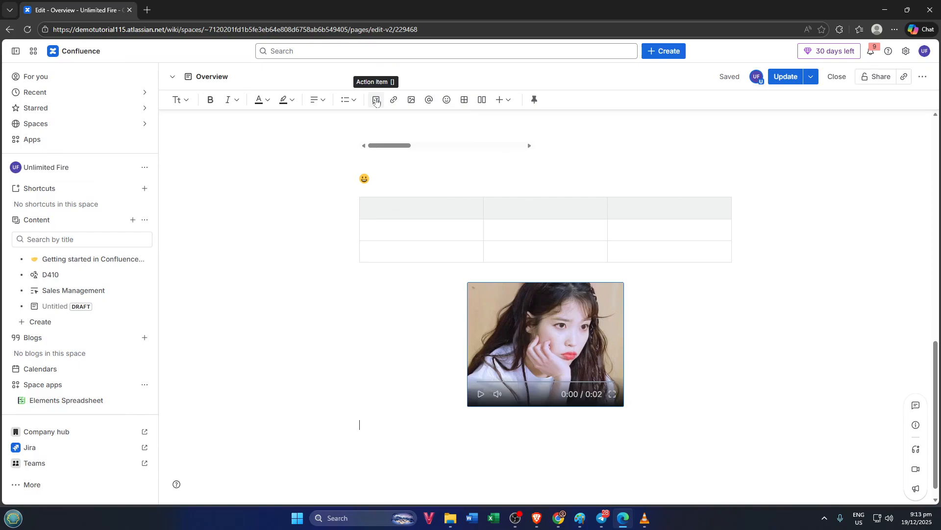
click(412, 101)
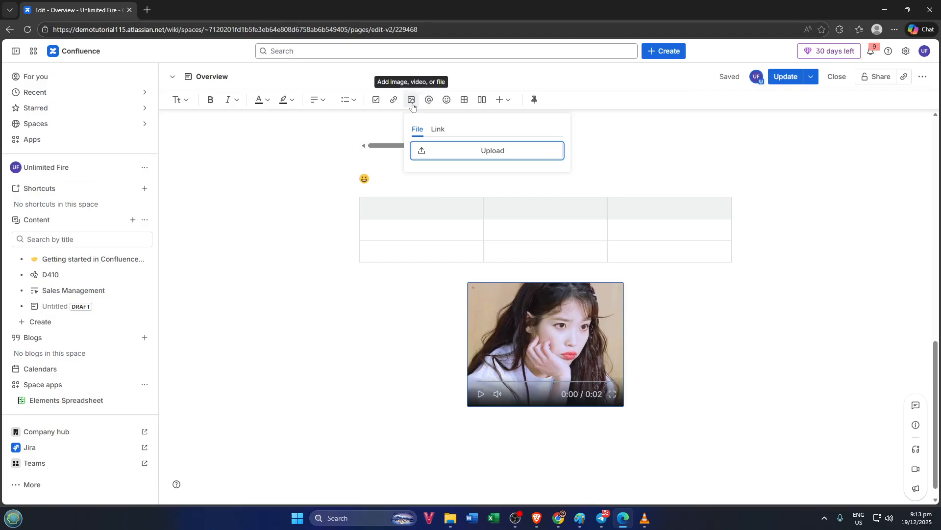
click(478, 152)
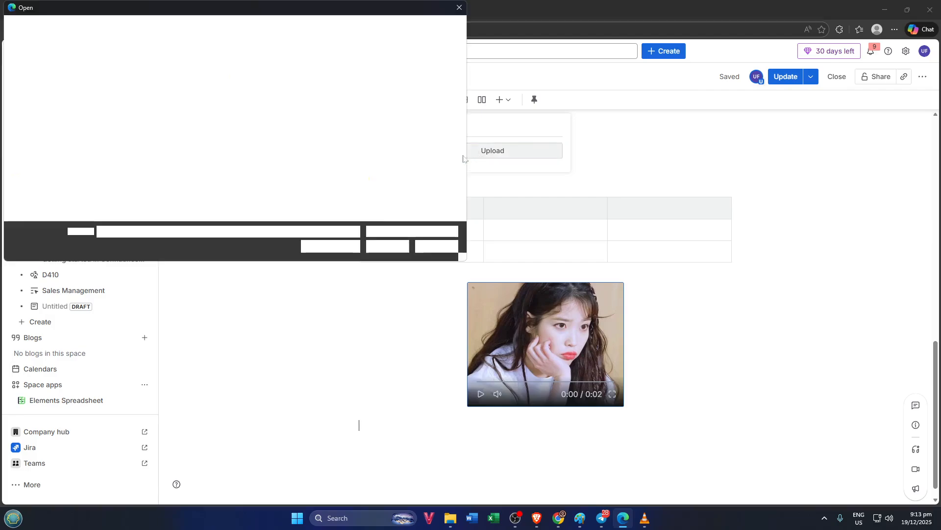
scroll(368, 164, down, 1)
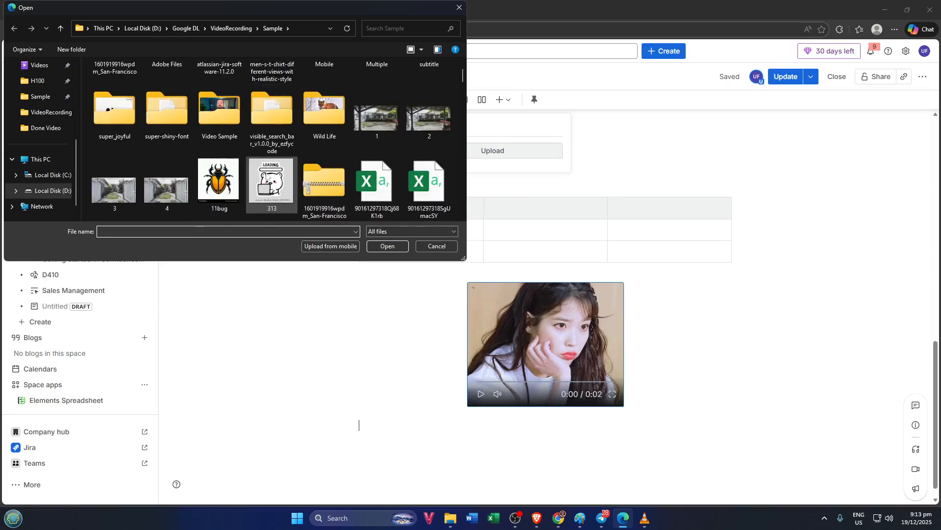
click(236, 189)
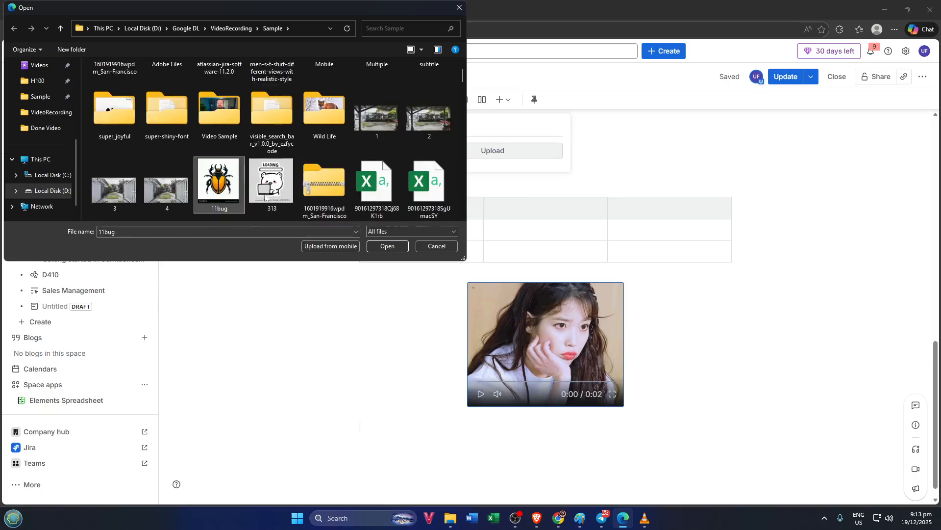
click(384, 246)
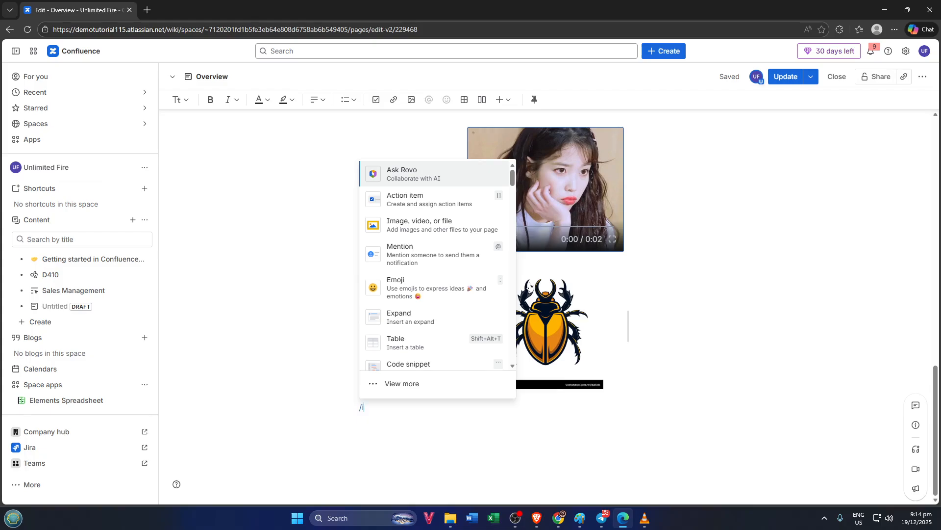
Step: Use the /image command to upload the apple picture from the Sample folder below the beetle image
text(mage)
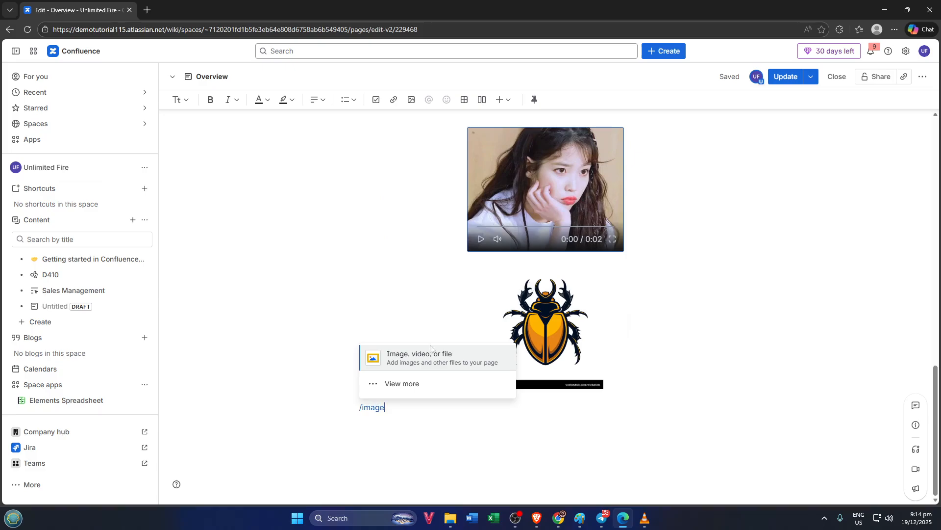
click(423, 360)
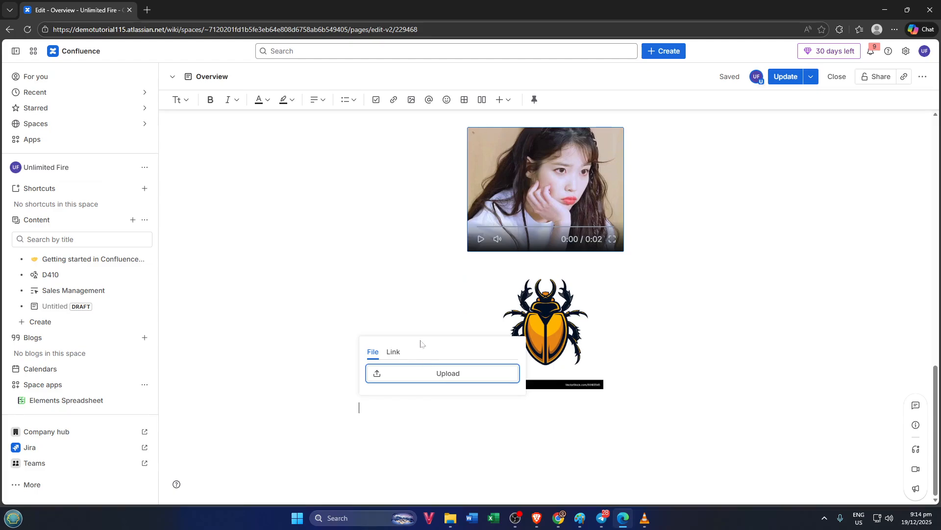
click(430, 375)
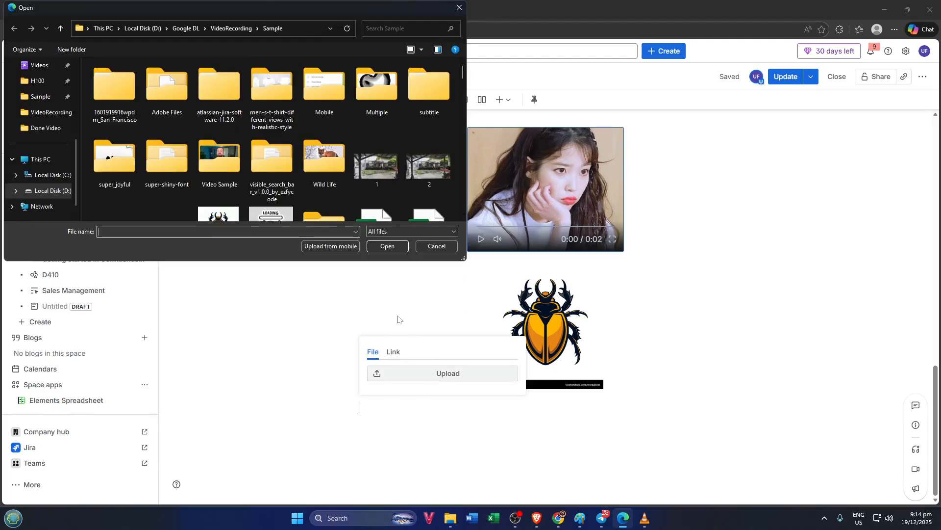
scroll(330, 202, down, 3)
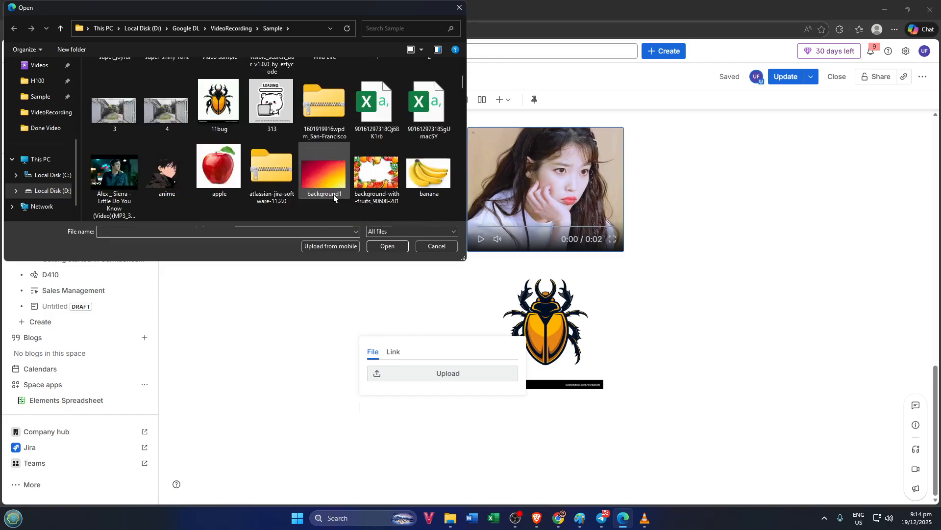
click(229, 185)
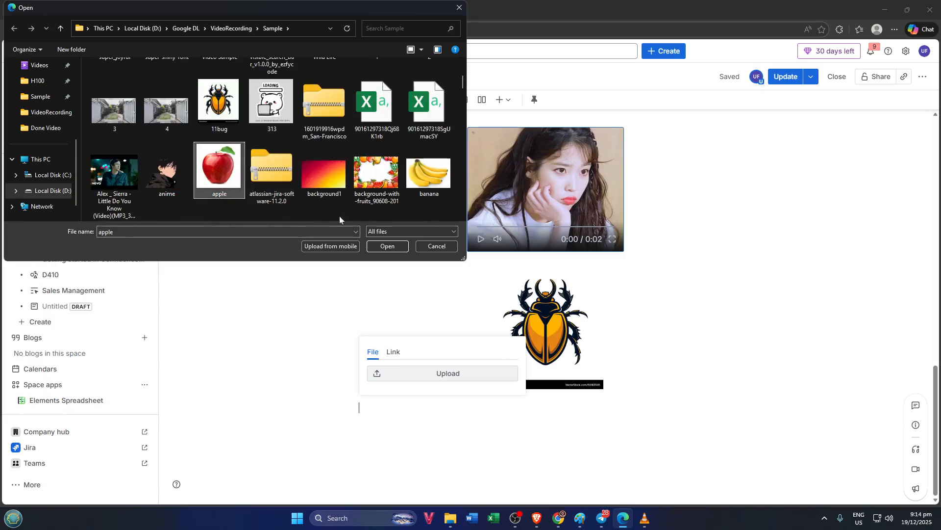
click(377, 246)
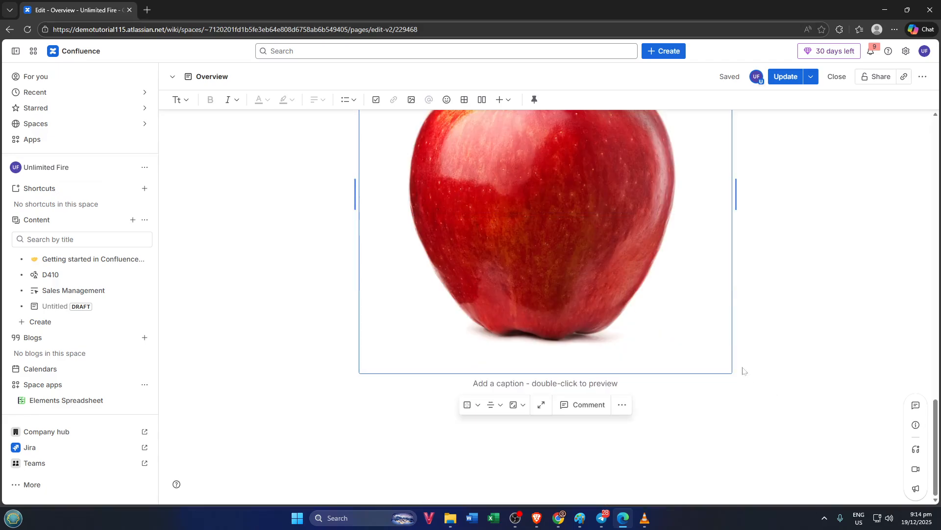
click(744, 370)
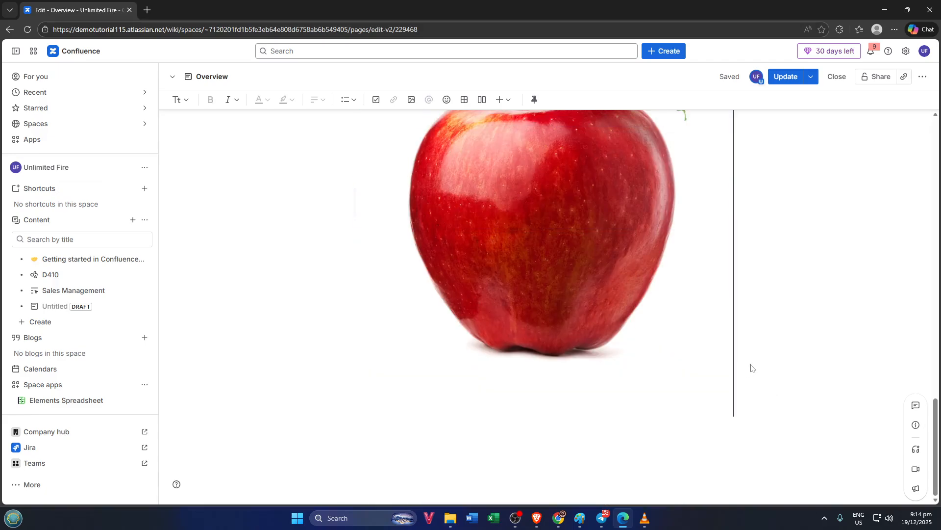
Step: Review the video, beetle image and apple image placed below the last table on the Overview page
click(744, 391)
scroll(744, 390, up, 10)
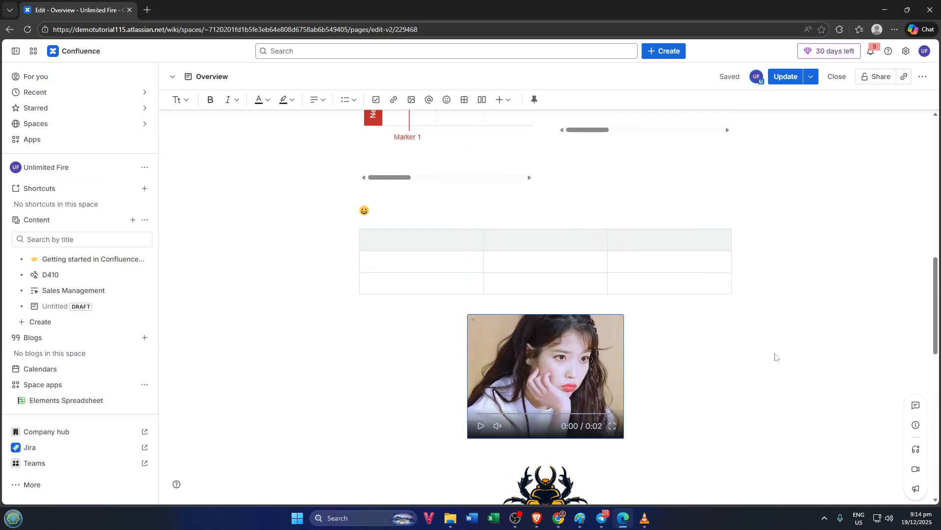
scroll(775, 361, down, 2)
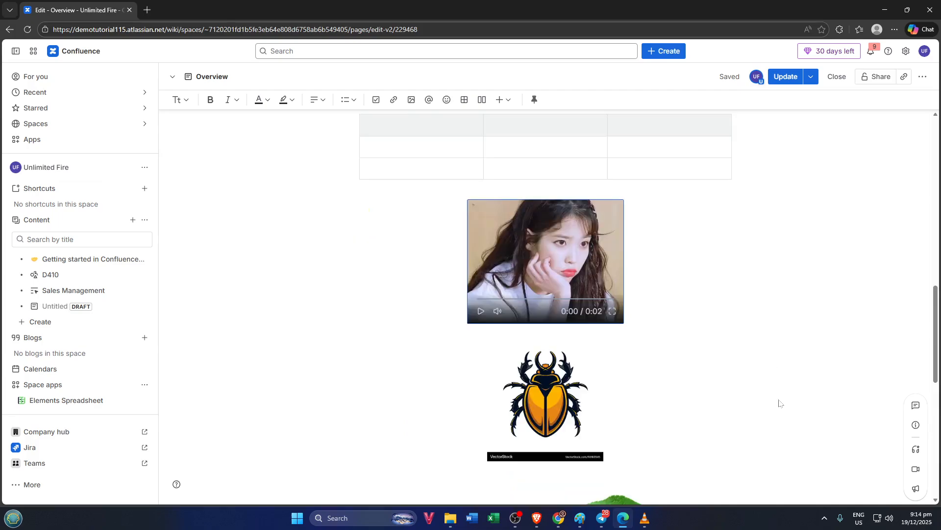
scroll(780, 403, down, 2)
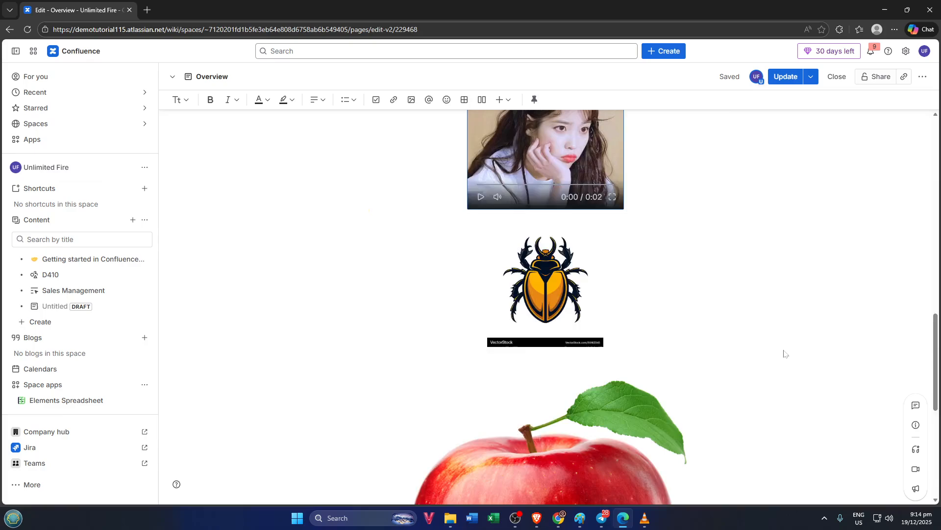
scroll(784, 353, up, 2)
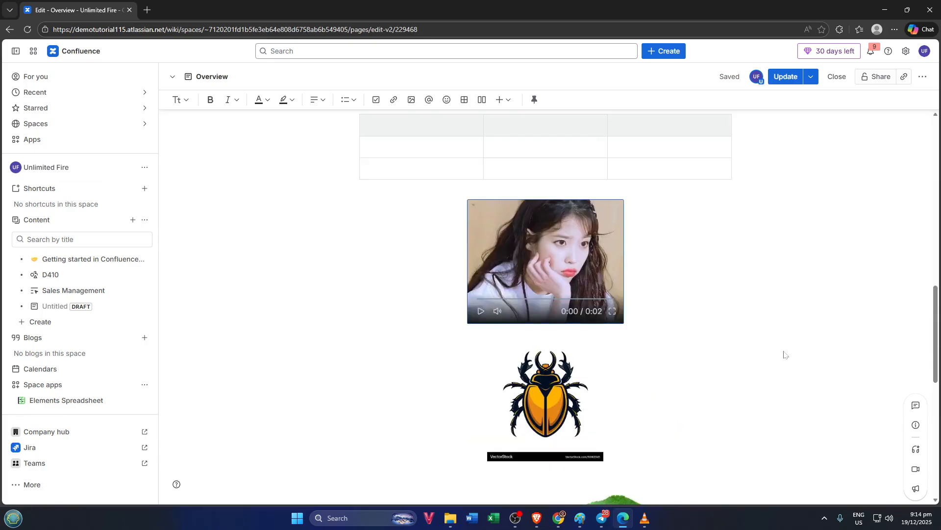
scroll(784, 354, down, 2)
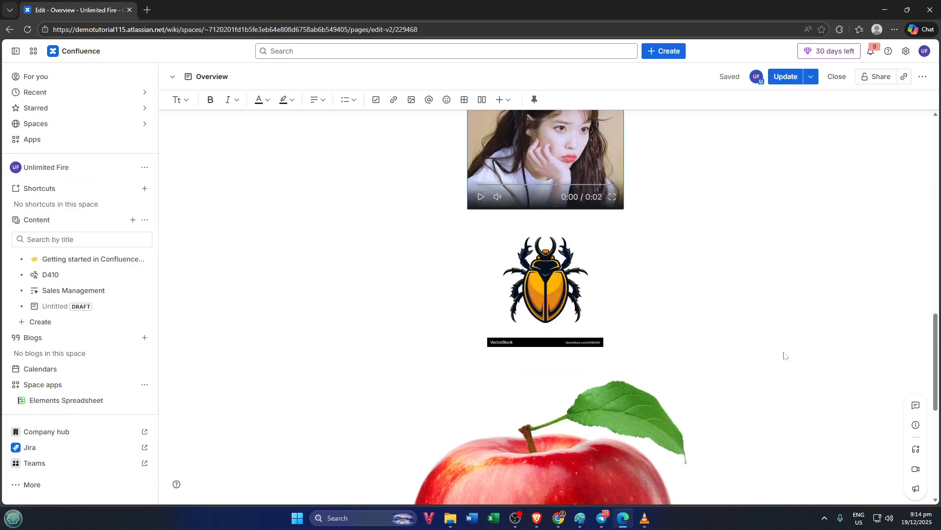
scroll(784, 354, down, 2)
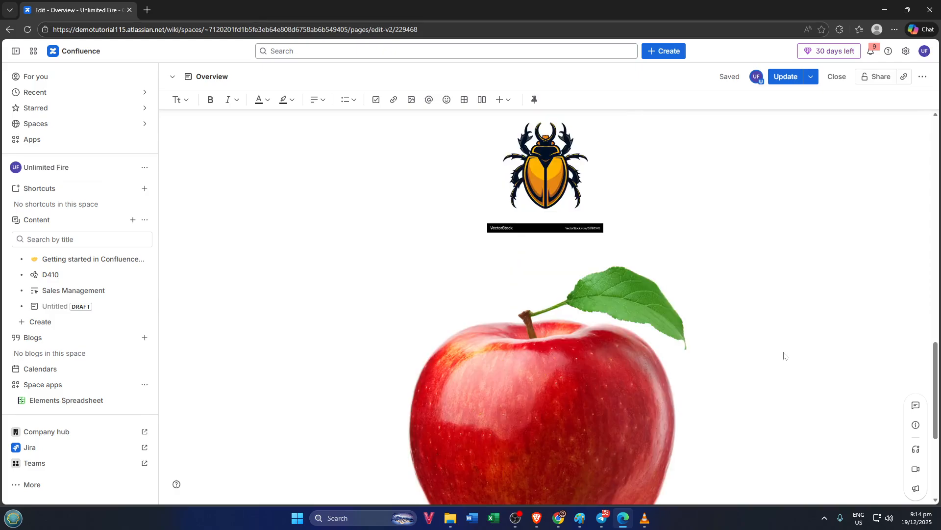
scroll(785, 355, down, 2)
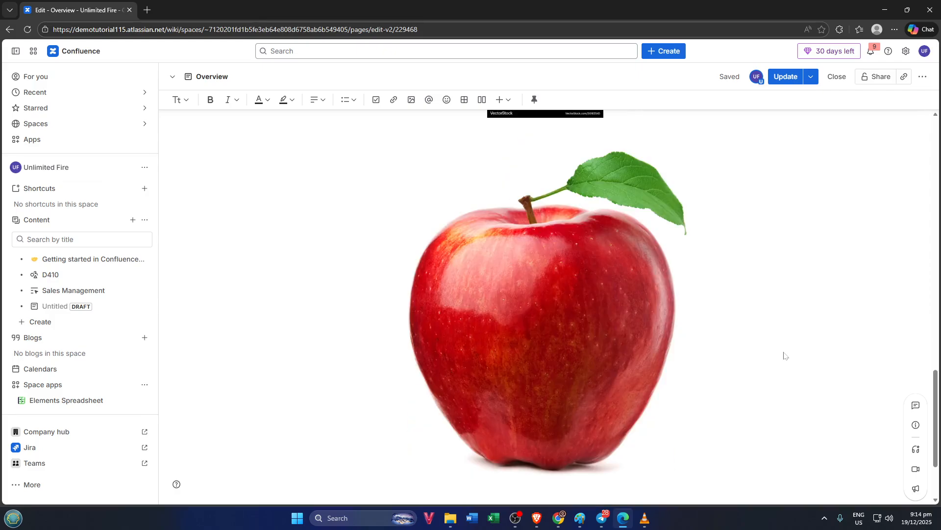